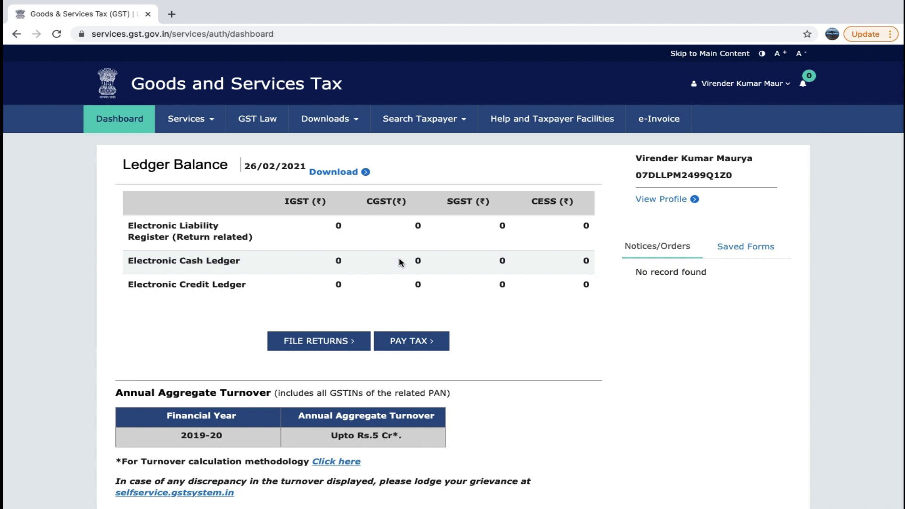
# Step: Switch from the GST dashboard to the Excel ledger showing January CGST/SGST input ₹17,300 and output ₹33,742
pyautogui.press('super+Tab')
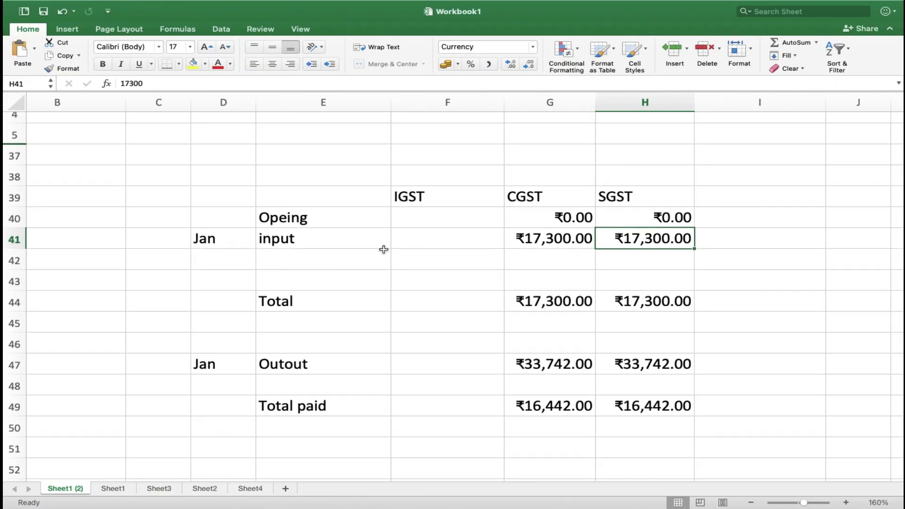
pyautogui.click(420, 204)
pyautogui.press('Right')
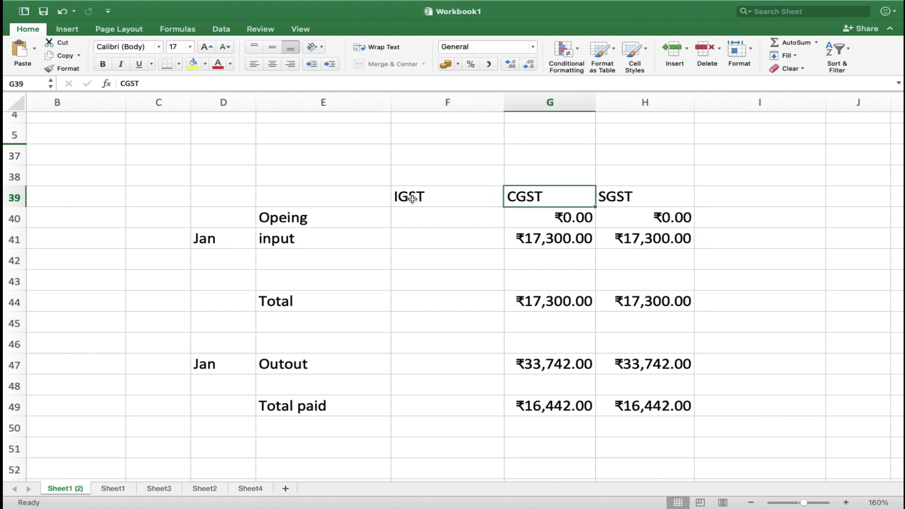
pyautogui.press('Right')
pyautogui.press('Down')
pyautogui.press('Left')
pyautogui.press('Right')
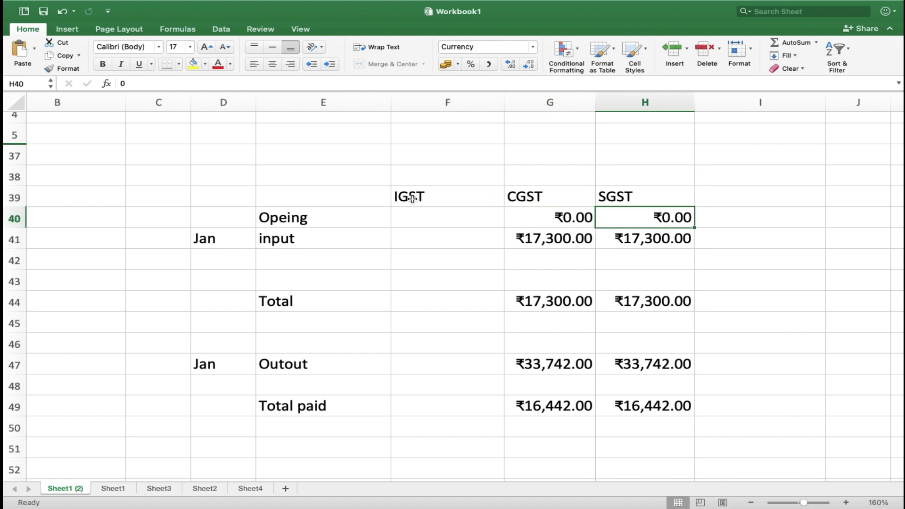
pyautogui.press('Left')
pyautogui.press('Down')
pyautogui.press('Left')
pyautogui.press('Left')
pyautogui.press('Left')
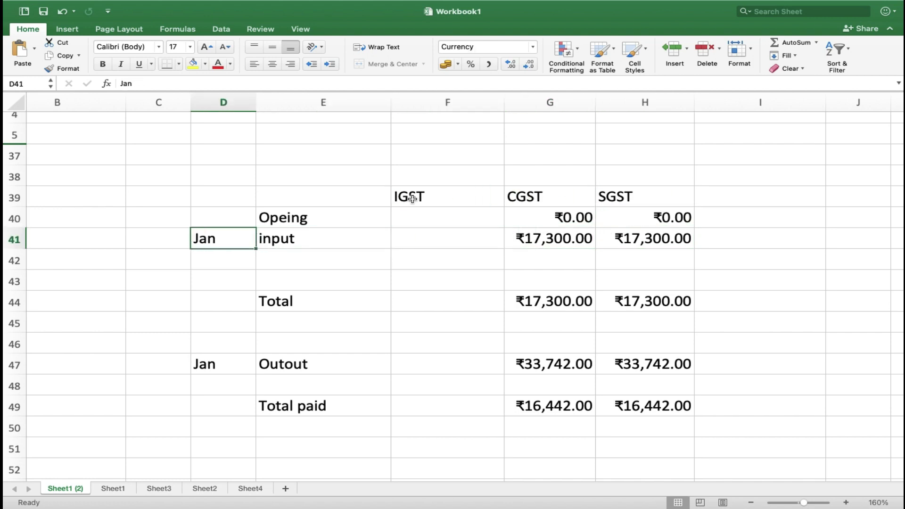
pyautogui.press('Right')
pyautogui.press('Right')
pyautogui.press('Right')
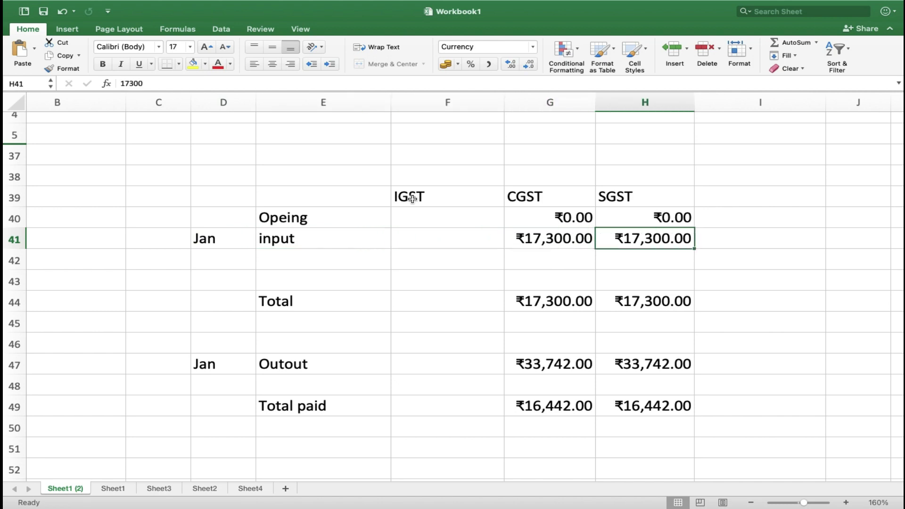
pyautogui.press('Down')
pyautogui.press('Down')
pyautogui.press('Down')
pyautogui.press('Down')
pyautogui.press('Left')
pyautogui.press('Up')
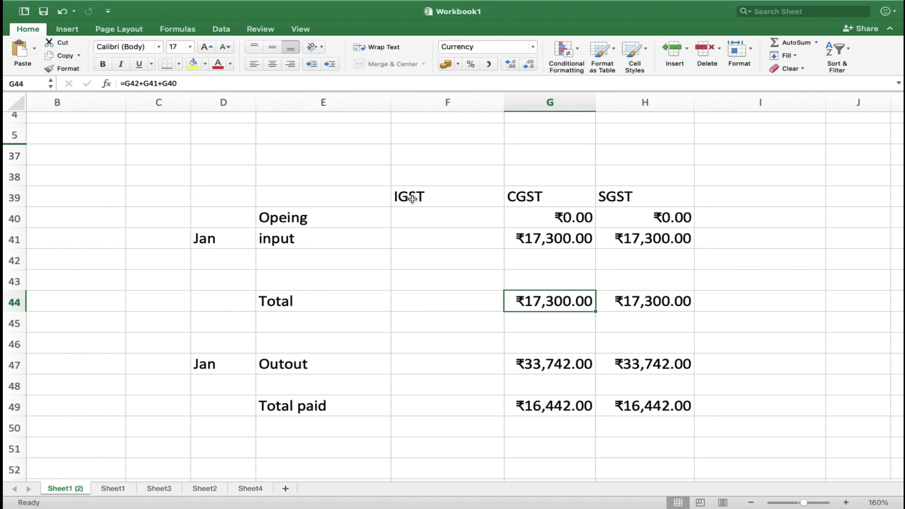
pyautogui.press('Down')
pyautogui.press('Down')
pyautogui.press('Down')
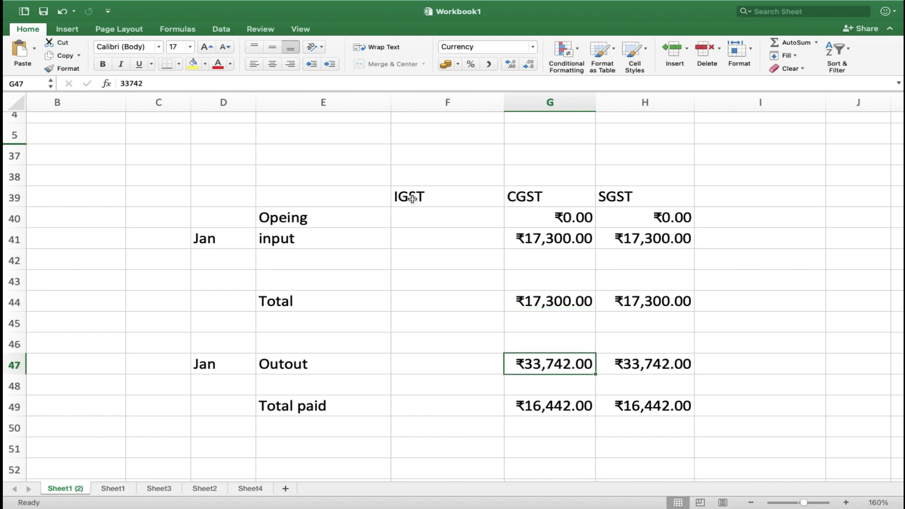
pyautogui.press('Right')
pyautogui.press('Right')
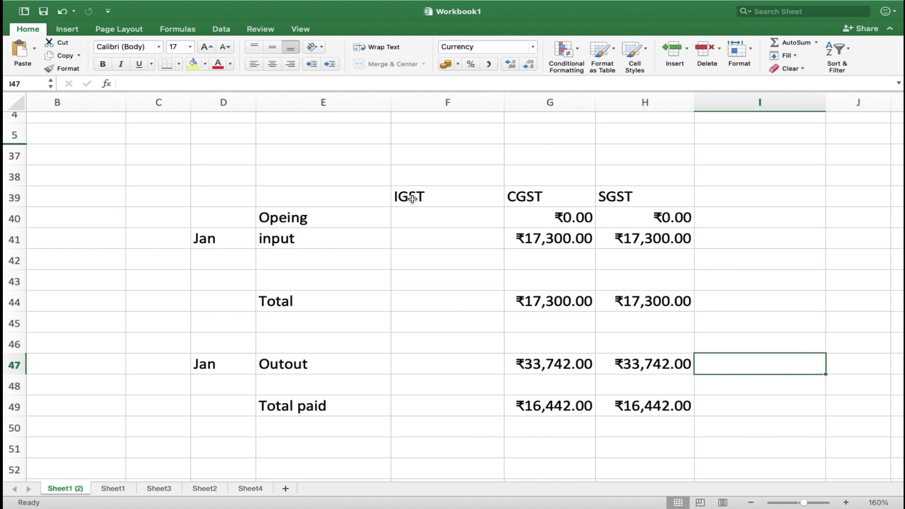
pyautogui.press('Left')
pyautogui.press('Left')
pyautogui.press('Up')
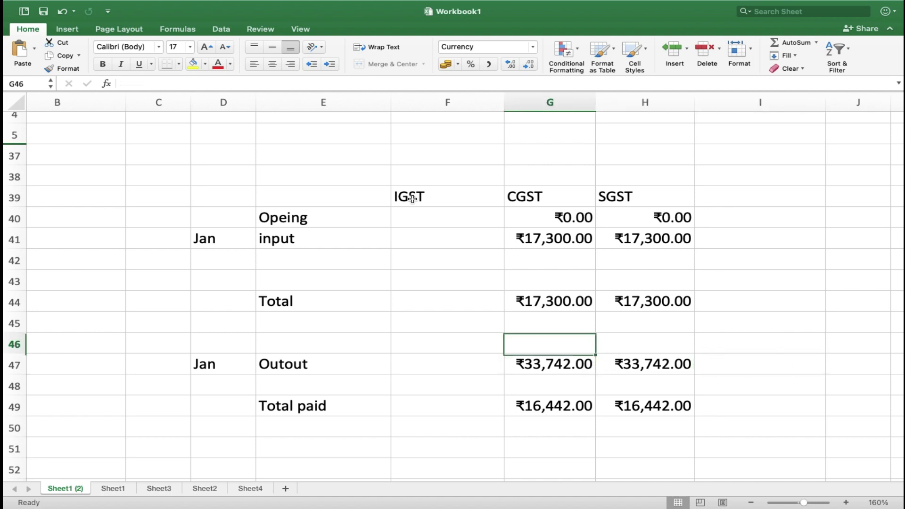
pyautogui.press('Up')
pyautogui.press('Up')
pyautogui.press('Up')
pyautogui.press('Down')
pyautogui.press('Down')
pyautogui.press('Down')
pyautogui.press('Down')
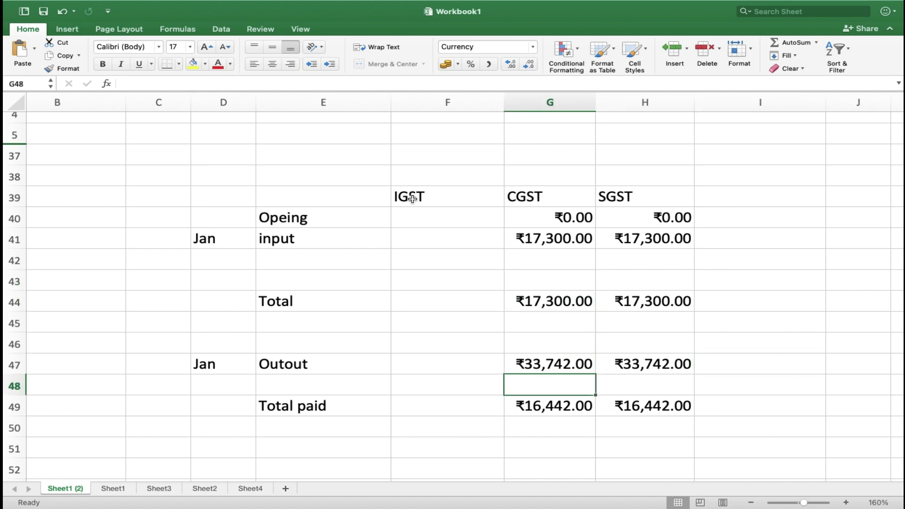
pyautogui.press('Down')
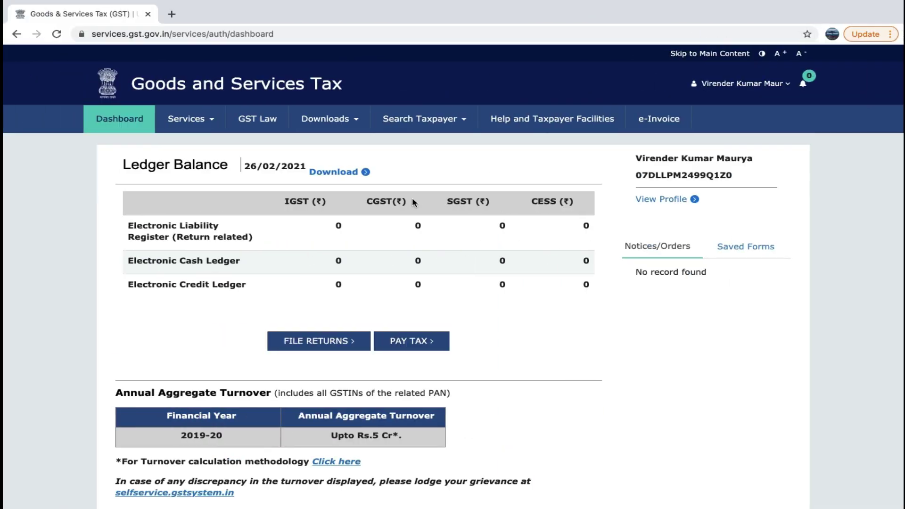
# Step: Search the returns for January of financial year 2020-21
pyautogui.click(327, 344)
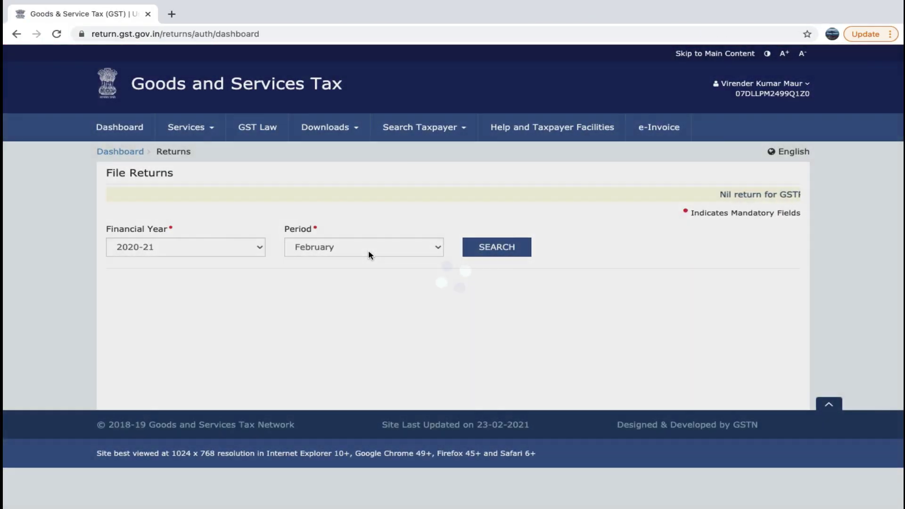
pyautogui.click(369, 251)
pyautogui.click(354, 235)
pyautogui.click(480, 250)
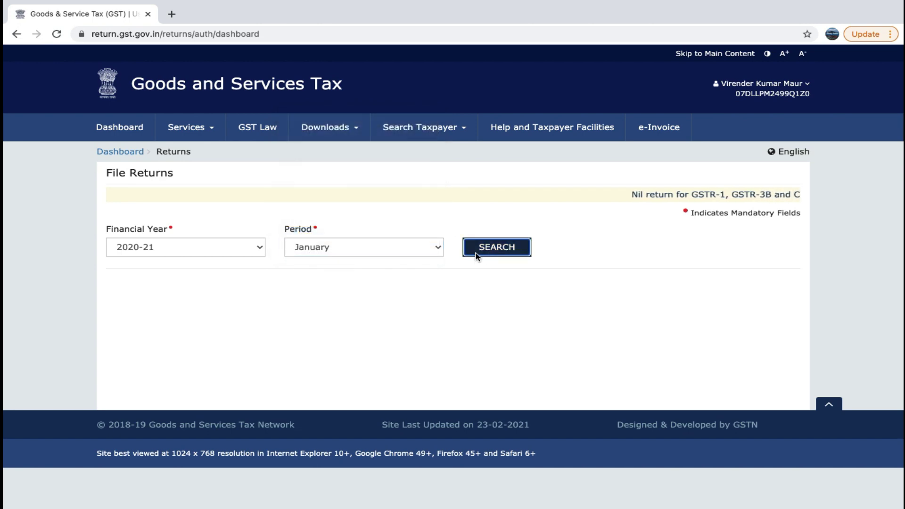
pyautogui.scroll(-3, 396, 310)
# Step: Prepare GSTR-3B online, dismissing the late-fee notice and system-generated summary
pyautogui.click(148, 479)
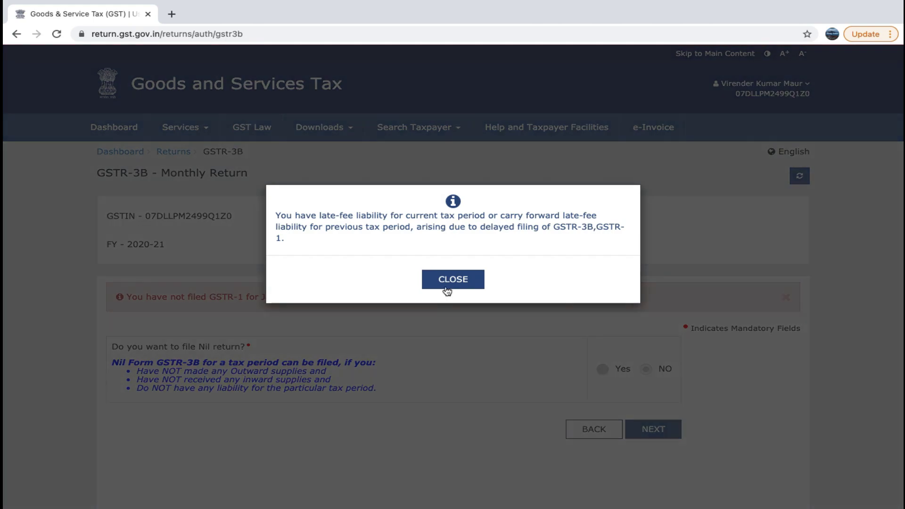
pyautogui.click(451, 278)
pyautogui.click(653, 402)
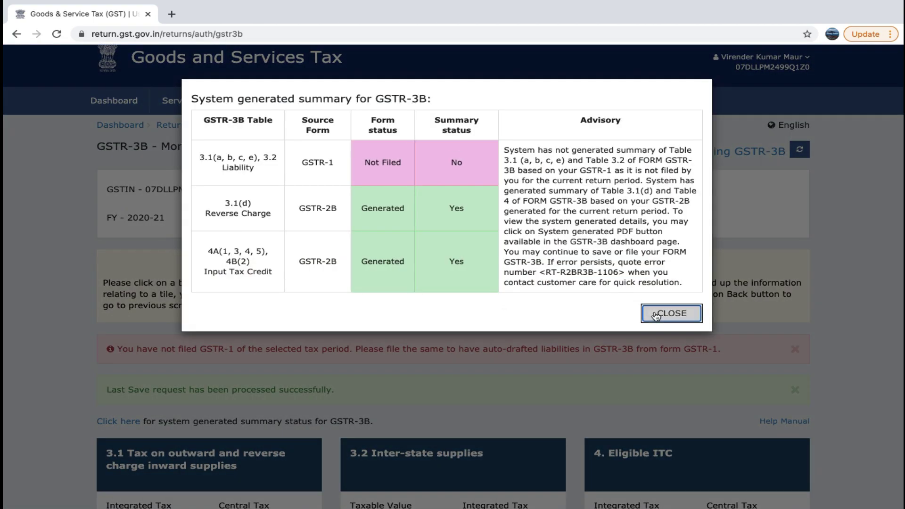
pyautogui.click(662, 312)
pyautogui.scroll(-3, 657, 316)
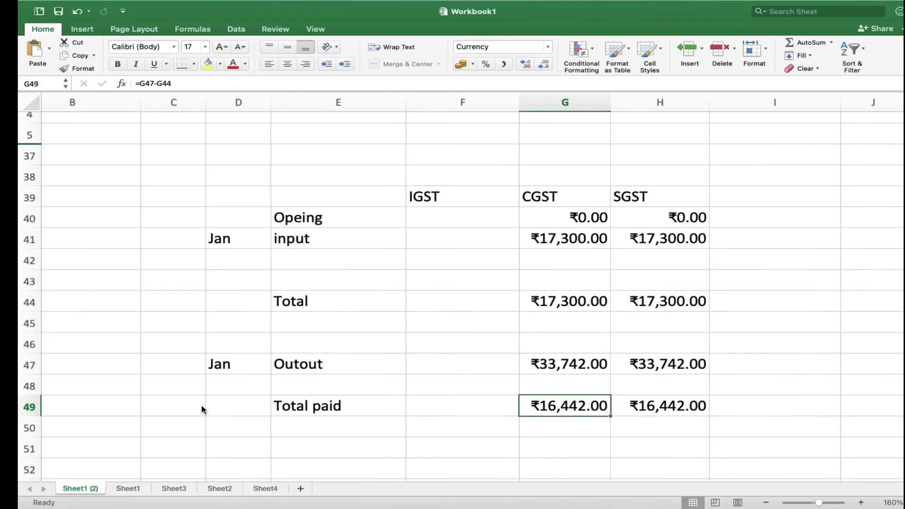
# Step: Fill the Jan output CGST and SGST amounts (₹33,742) yellow in Excel, then return to GSTR-3B
pyautogui.click(559, 365)
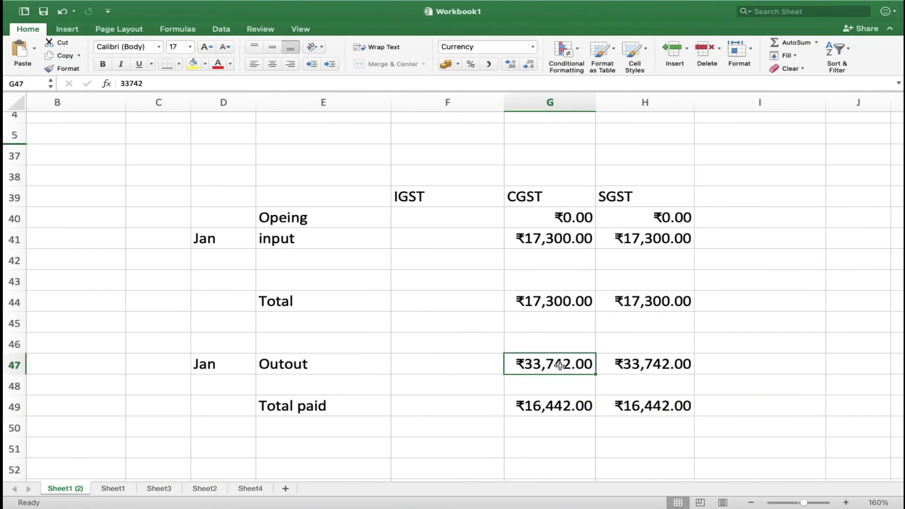
pyautogui.hotkey('shift', 'Right')
pyautogui.hotkey('shift', 'Right')
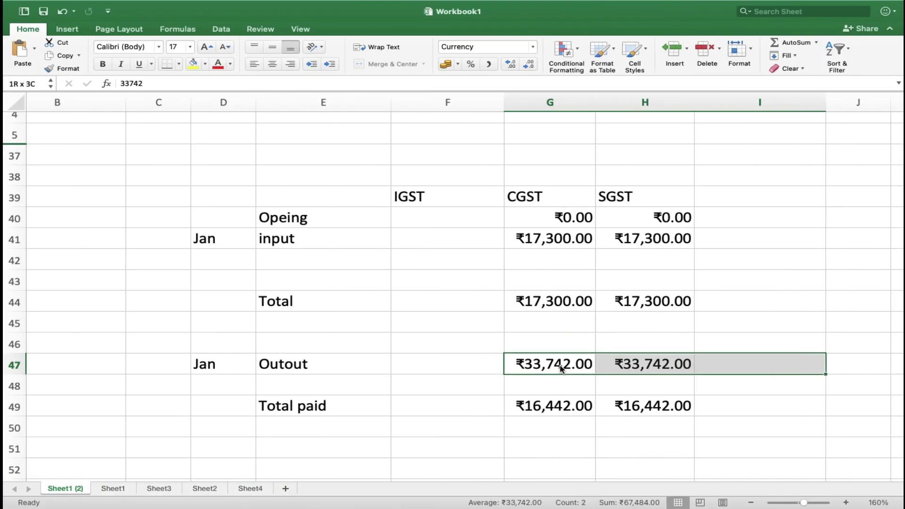
pyautogui.click(191, 64)
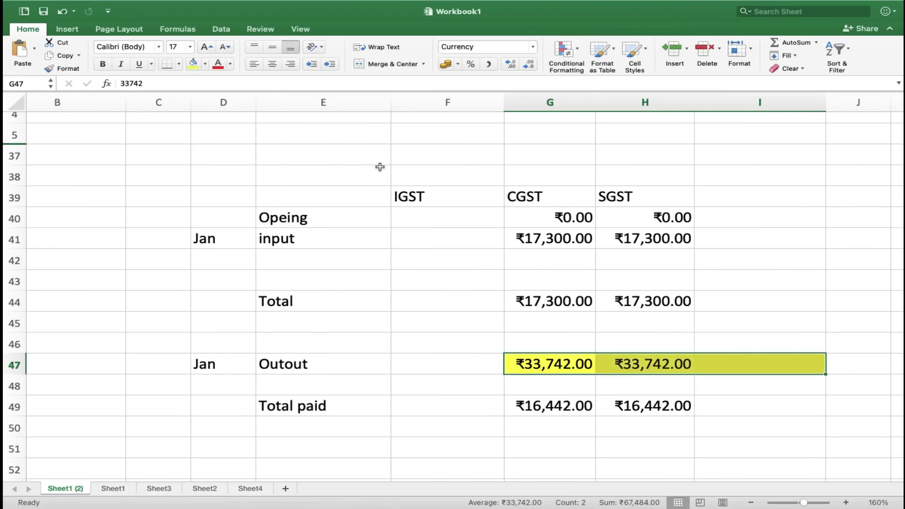
pyautogui.click(541, 389)
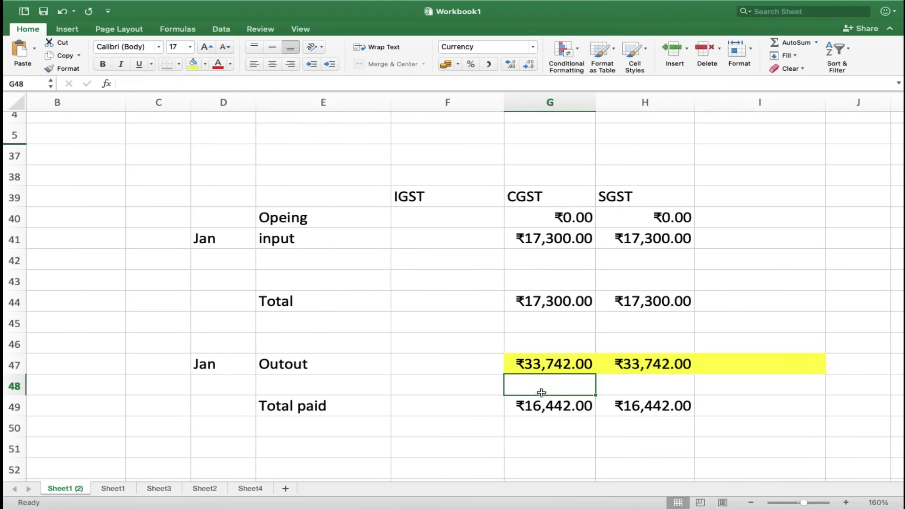
pyautogui.hotkey('ctrl', 'Left')
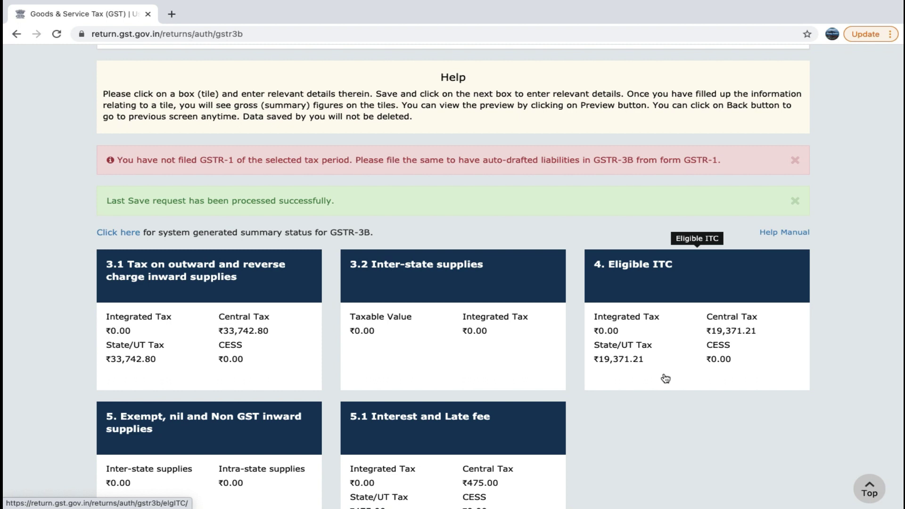
# Step: Select the Jan input CGST and SGST amounts in Excel, then open the 4. Eligible ITC details
pyautogui.scroll(1, 665, 379)
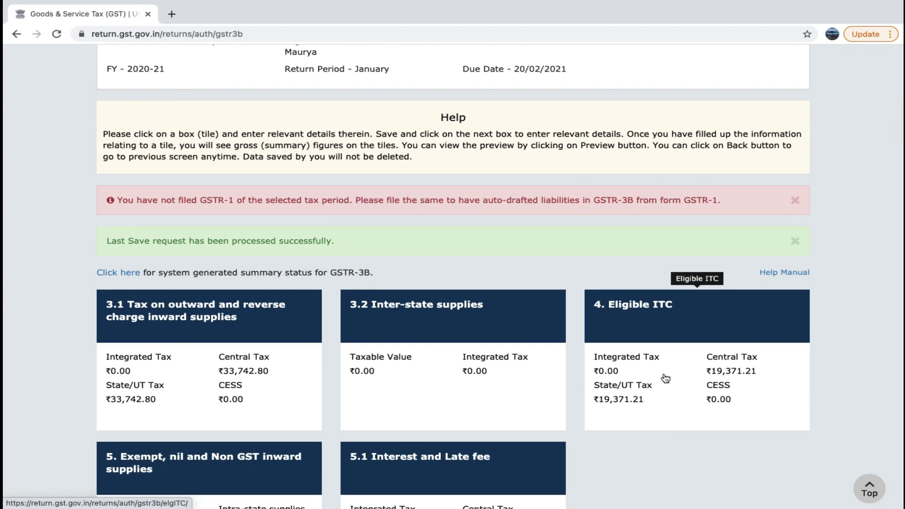
pyautogui.press('super+Tab')
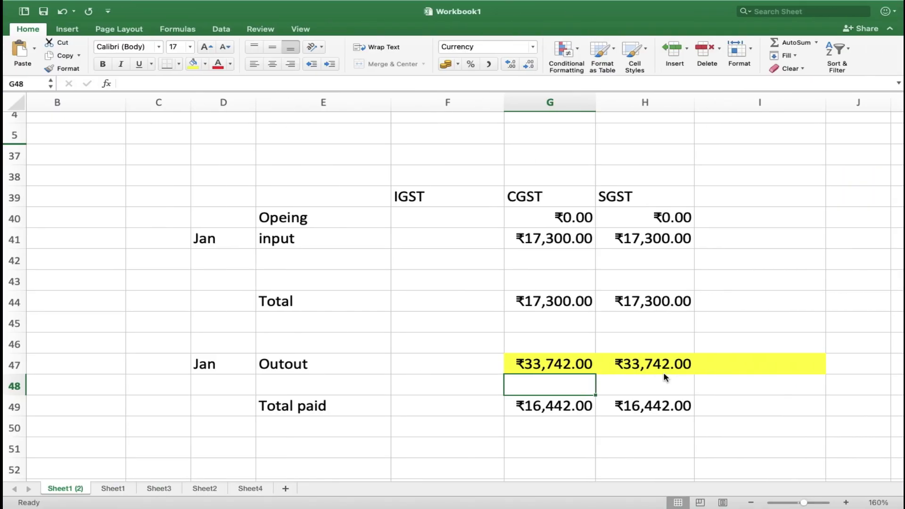
pyautogui.press('Up')
pyautogui.press('Up')
pyautogui.press('Up')
pyautogui.press('Up')
pyautogui.press('Up')
pyautogui.press('Up')
pyautogui.press('Up')
pyautogui.hotkey('shift', 'Right')
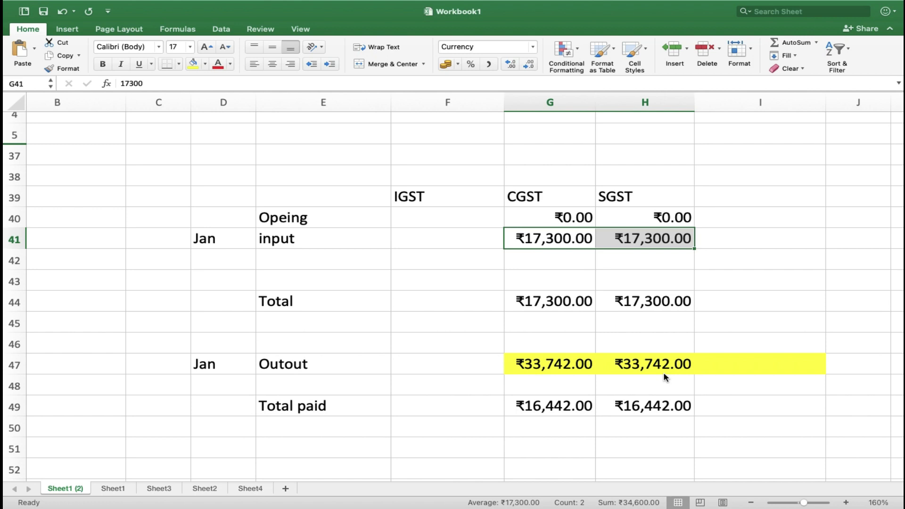
pyautogui.hotkey('ctrl', 'Left')
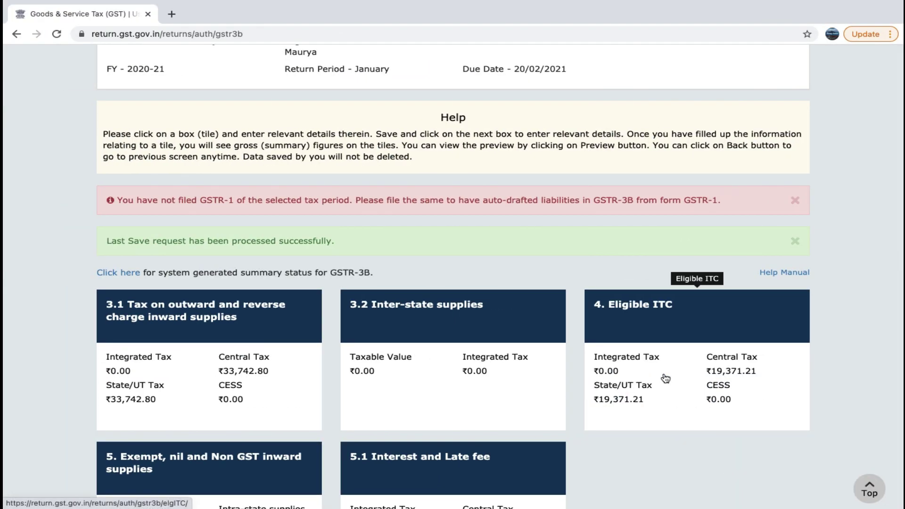
pyautogui.click(665, 378)
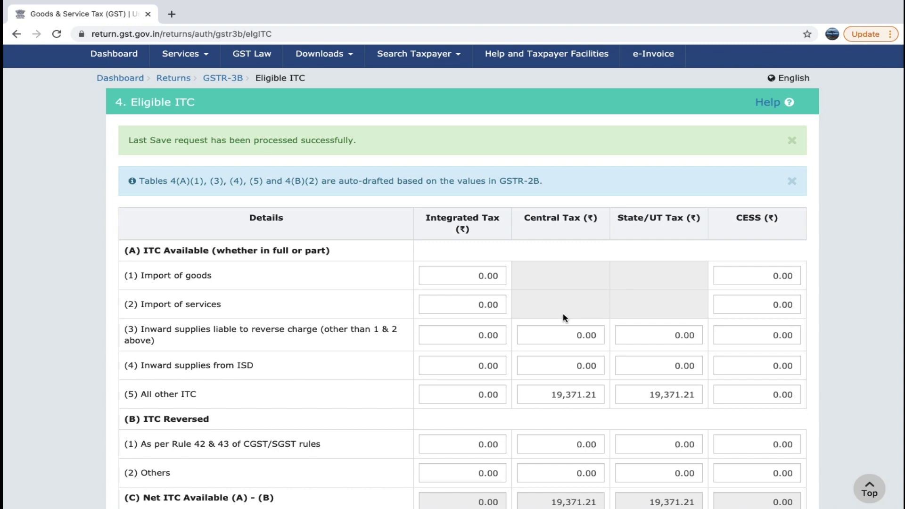
# Step: In Excel, enter 1000 in I41 and the label dec in I38
pyautogui.hotkey('ctrl', 'Right')
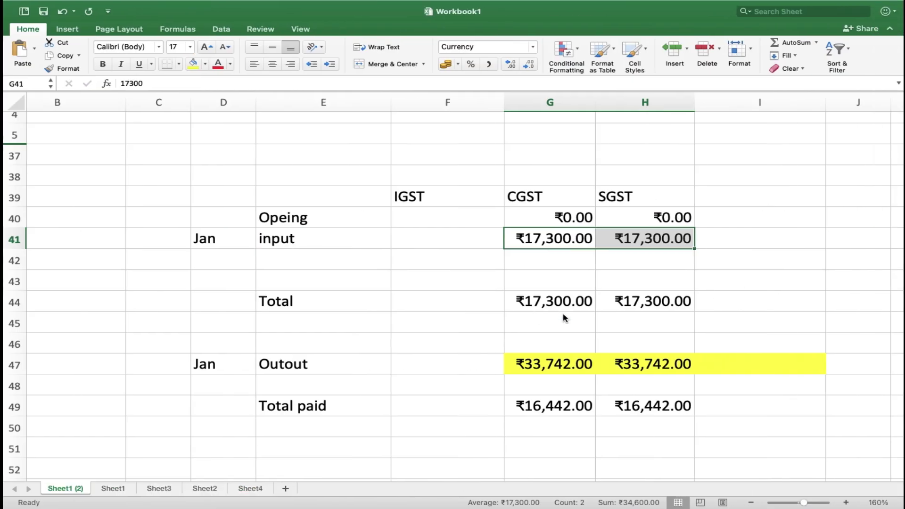
pyautogui.press('Right')
pyautogui.press('Right')
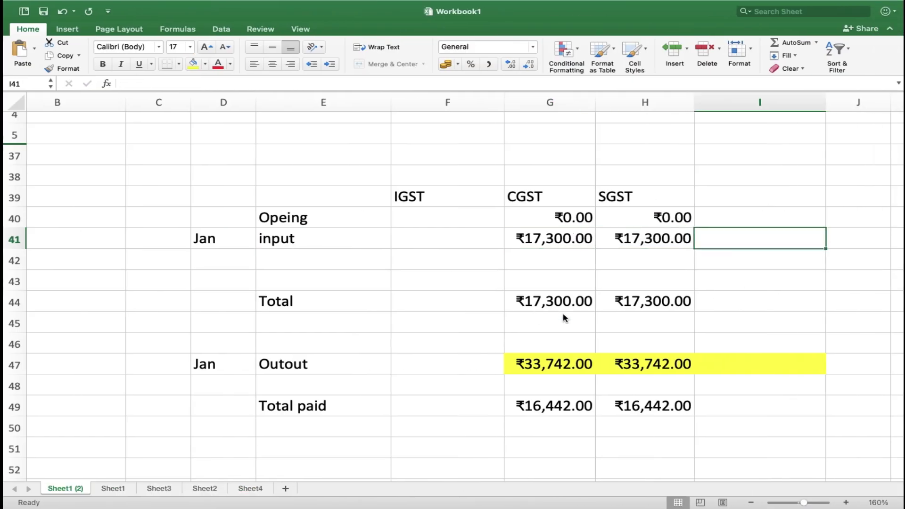
pyautogui.write('1000')
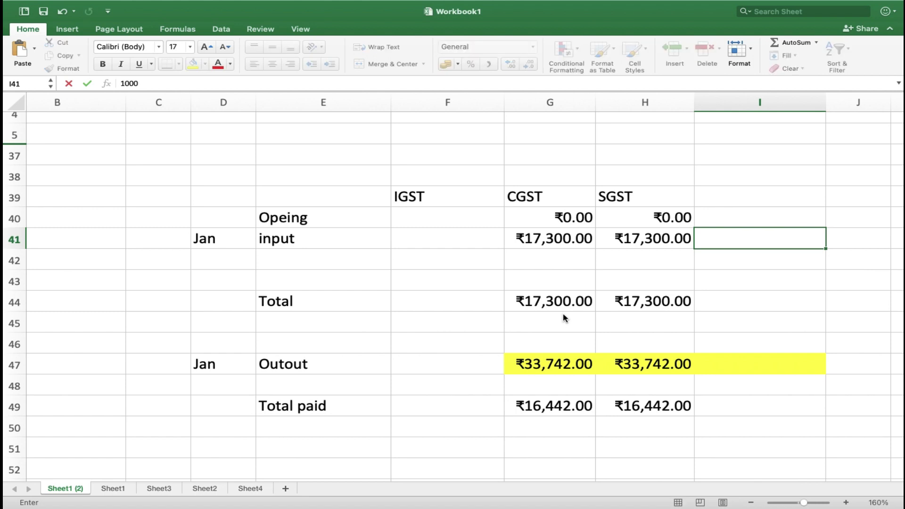
pyautogui.press('Return')
pyautogui.press('Up')
pyautogui.press('Up')
pyautogui.press('Up')
pyautogui.press('Up')
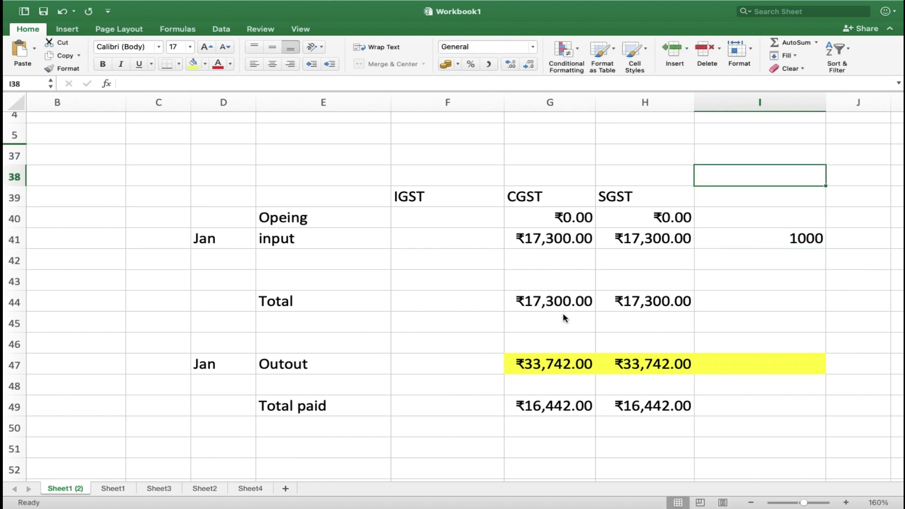
pyautogui.write('dec')
pyautogui.press('Return')
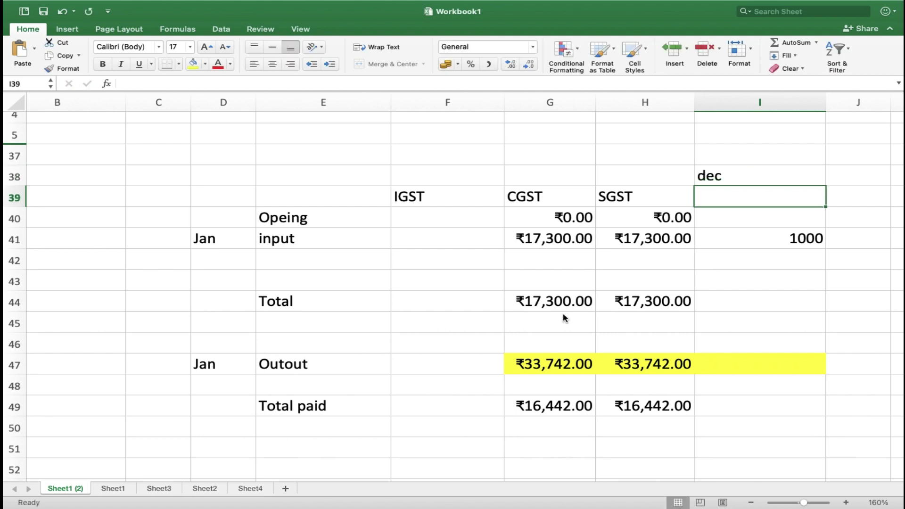
# Step: Clear I41 and select the Jan input amounts in G41:H41 to check their sum
pyautogui.press('Down')
pyautogui.press('Down')
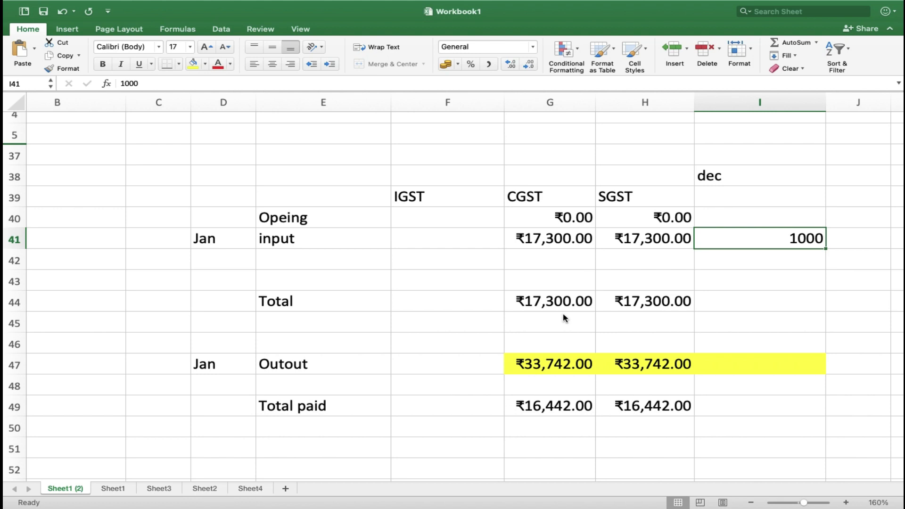
pyautogui.press('Delete')
pyautogui.press('Left')
pyautogui.press('Left')
pyautogui.hotkey('shift', 'Right')
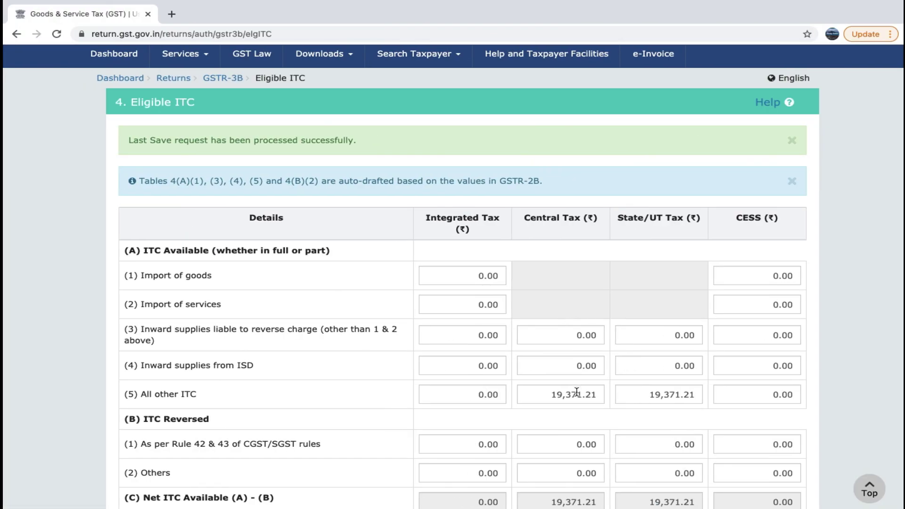
# Step: Change the All other ITC Central Tax amount from 19,371.21 to 17300 and confirm
pyautogui.click(539, 393)
pyautogui.moveTo(540, 393); pyautogui.dragTo(600, 393)
pyautogui.write('1')
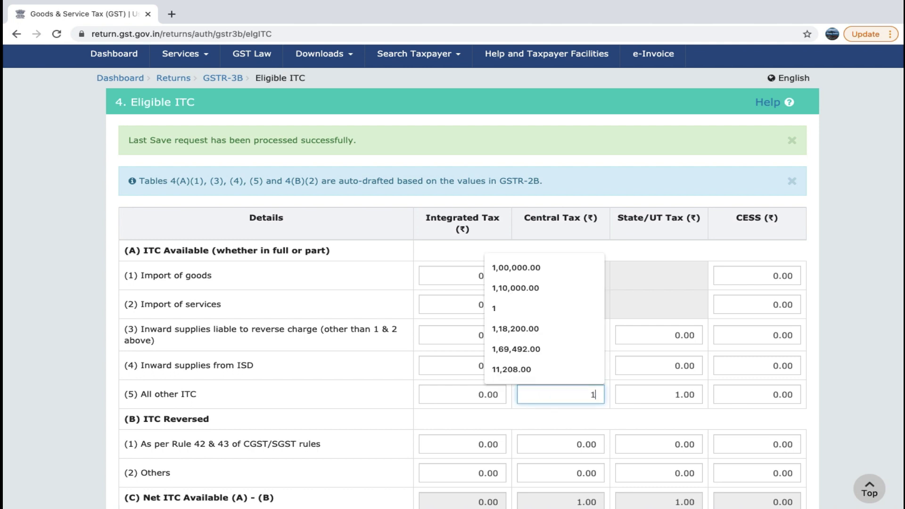
pyautogui.write('7')
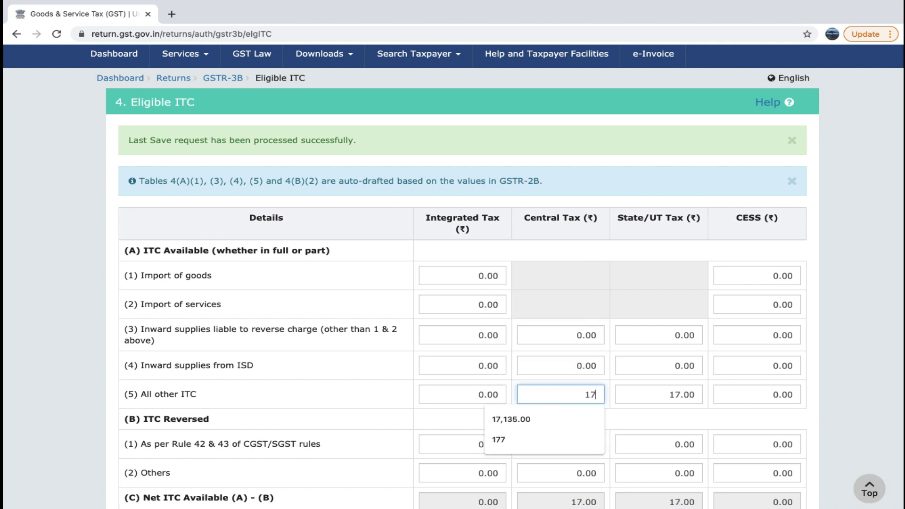
pyautogui.write('300')
pyautogui.scroll(-1, 750, 411)
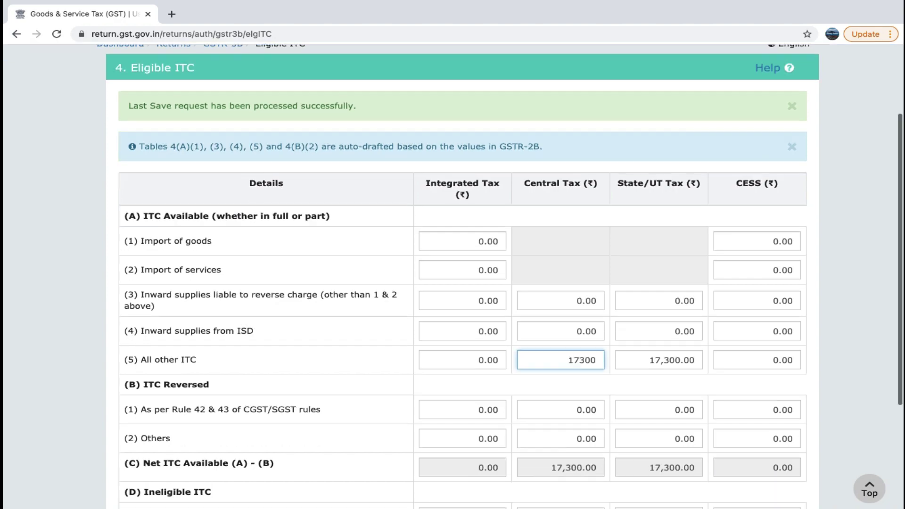
pyautogui.scroll(-1, 750, 412)
pyautogui.scroll(-3, 750, 412)
pyautogui.click(753, 422)
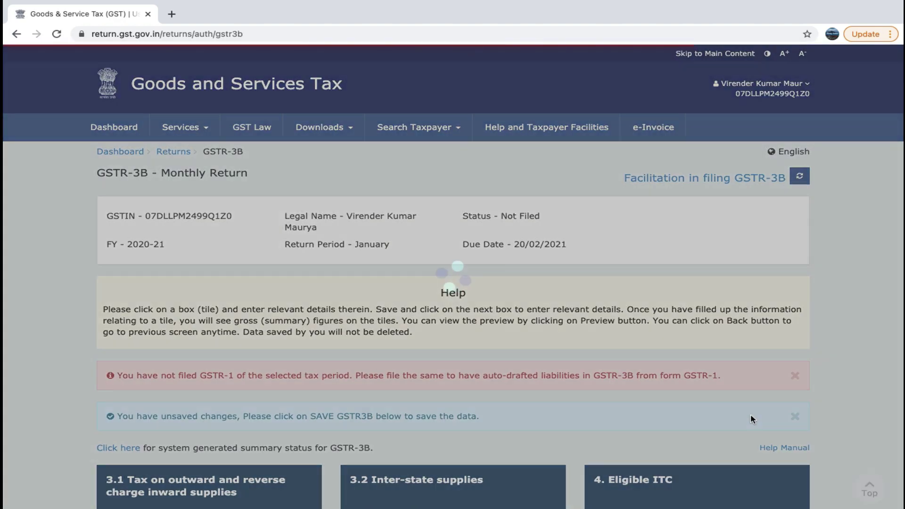
# Step: Save the GSTR-3B details from the summary page
pyautogui.scroll(-5, 698, 367)
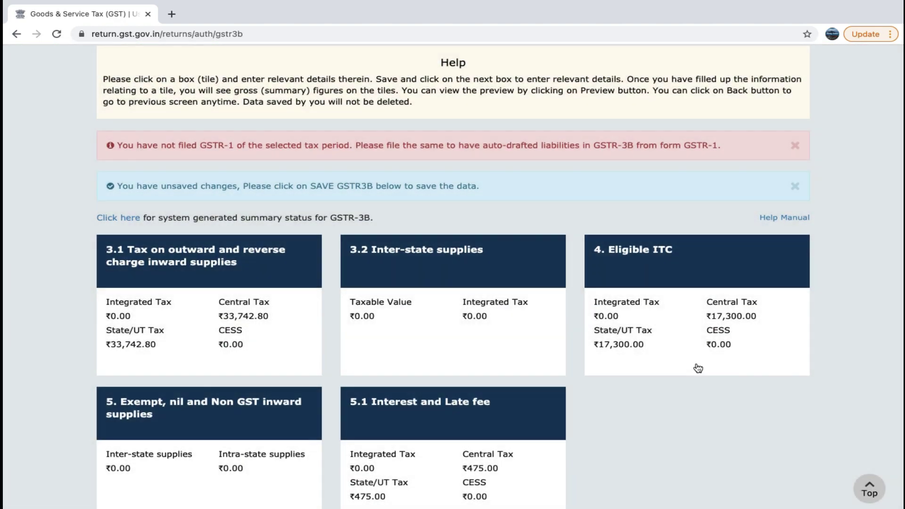
pyautogui.scroll(-3, 698, 367)
pyautogui.scroll(-1, 639, 360)
pyautogui.scroll(-2, 612, 362)
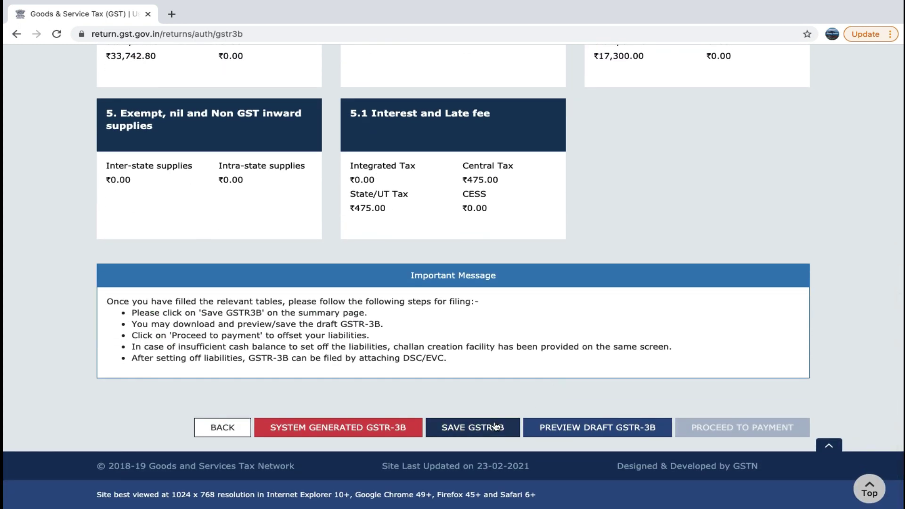
pyautogui.click(473, 426)
pyautogui.scroll(-5, 619, 289)
pyautogui.scroll(-1, 620, 290)
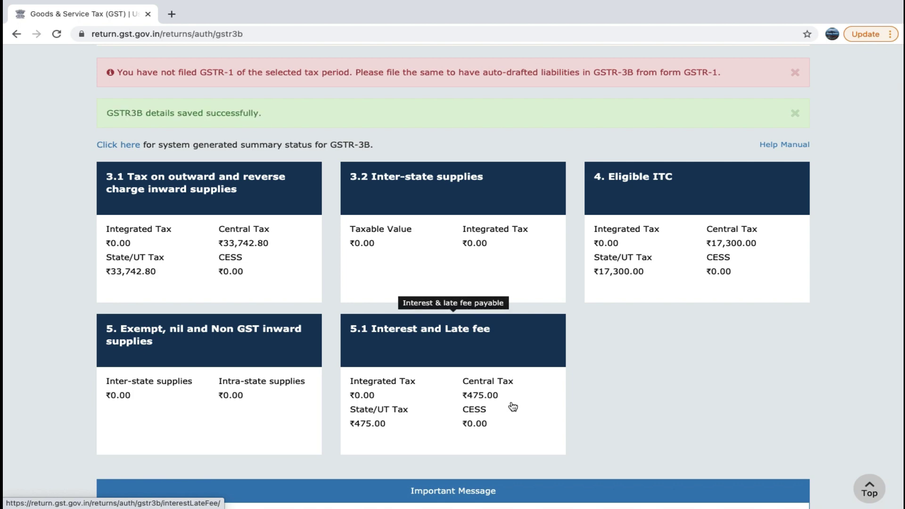
pyautogui.scroll(-5, 513, 406)
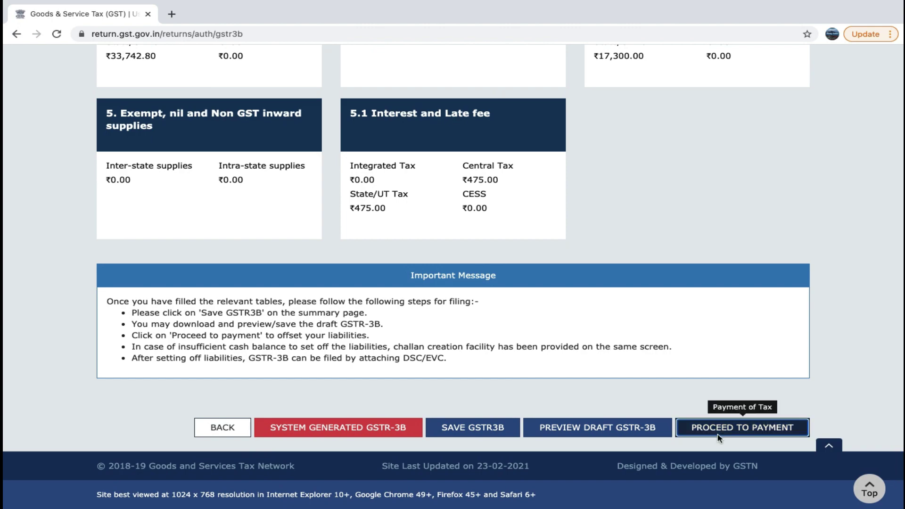
# Step: Proceed to payment and compare the ITC and ₹16,918 cash columns against Excel's Total paid
pyautogui.click(717, 431)
pyautogui.scroll(-7, 505, 377)
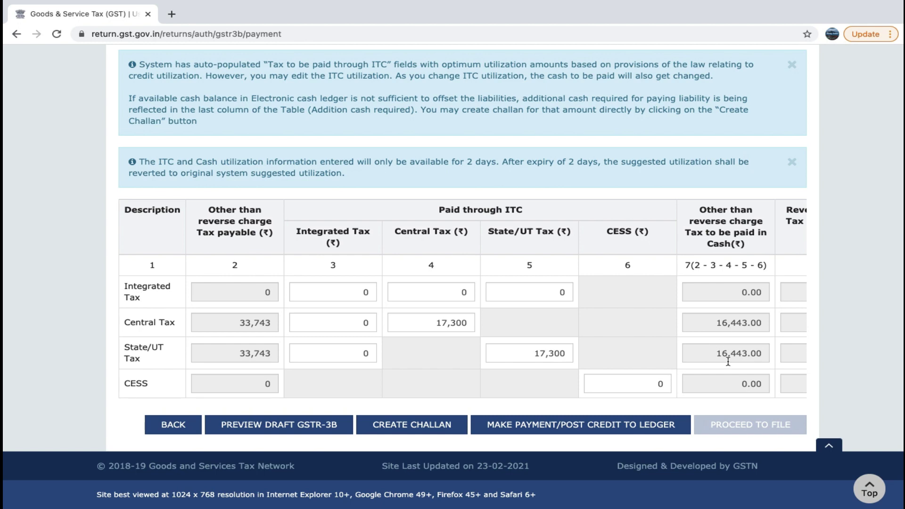
pyautogui.press('super+Tab')
pyautogui.click(527, 405)
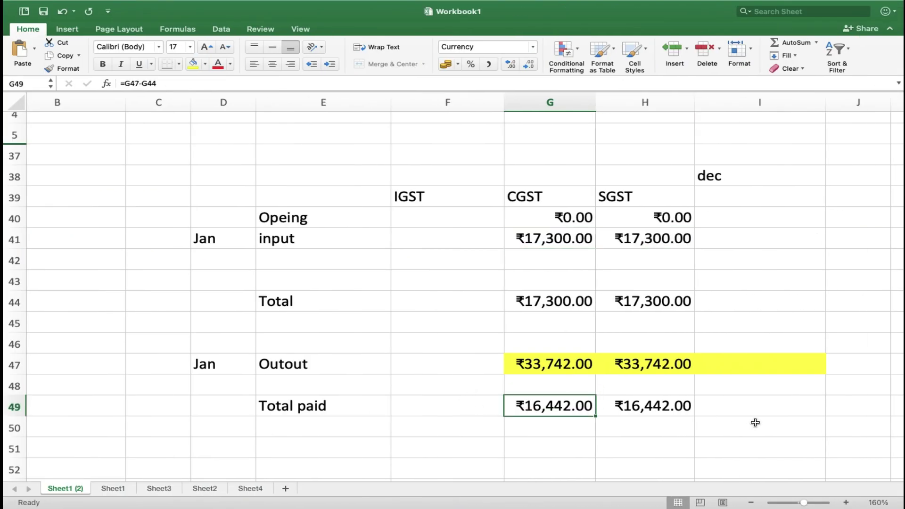
pyautogui.press('super+Tab')
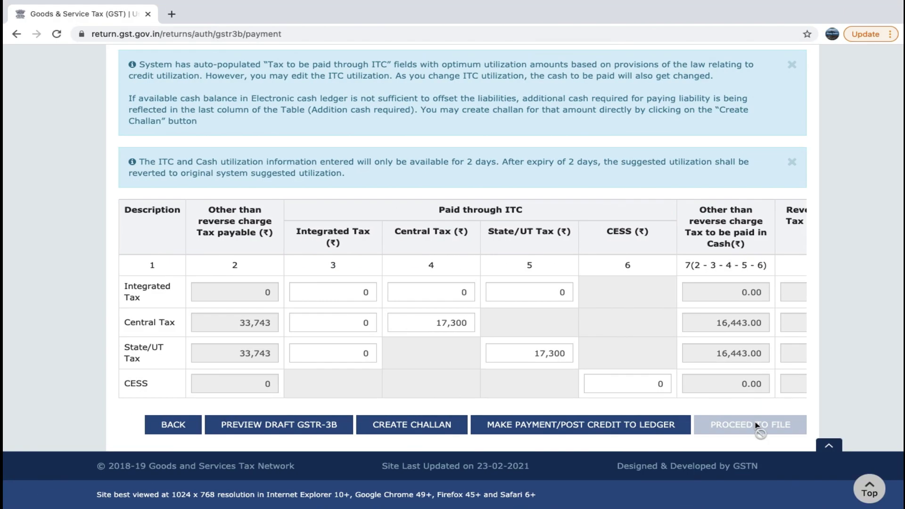
pyautogui.hscroll(10, 693, 338)
pyautogui.hscroll(2, 693, 336)
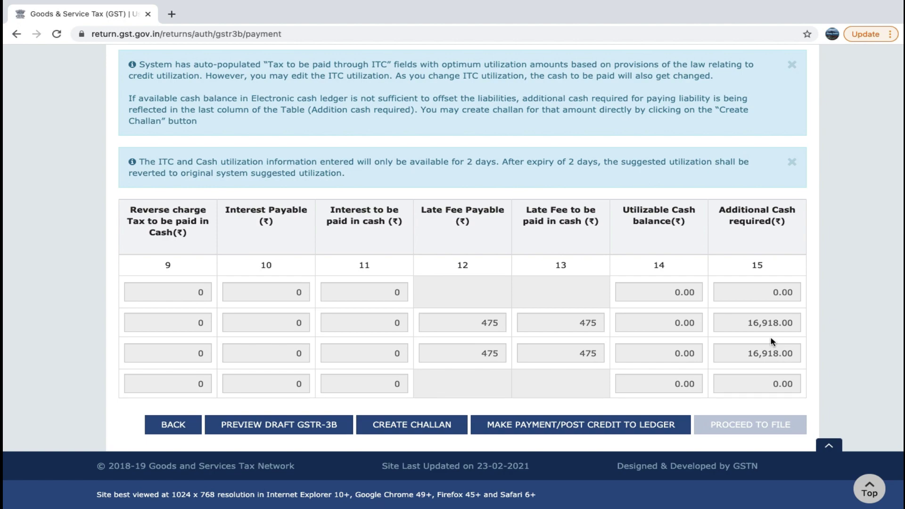
pyautogui.press('super+Tab')
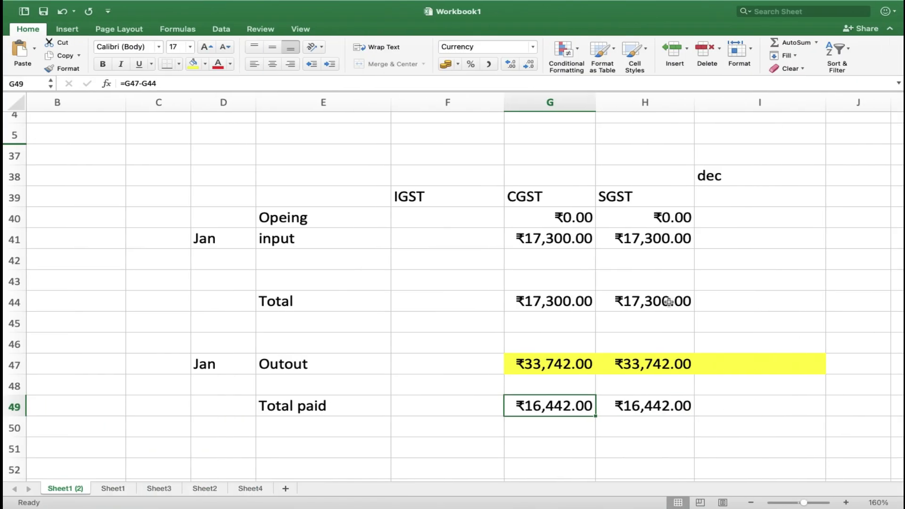
pyautogui.press('super+Tab')
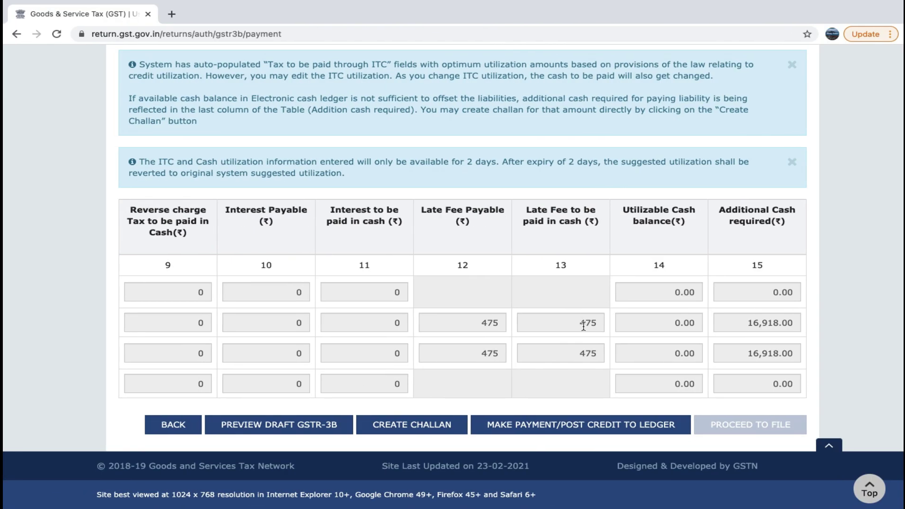